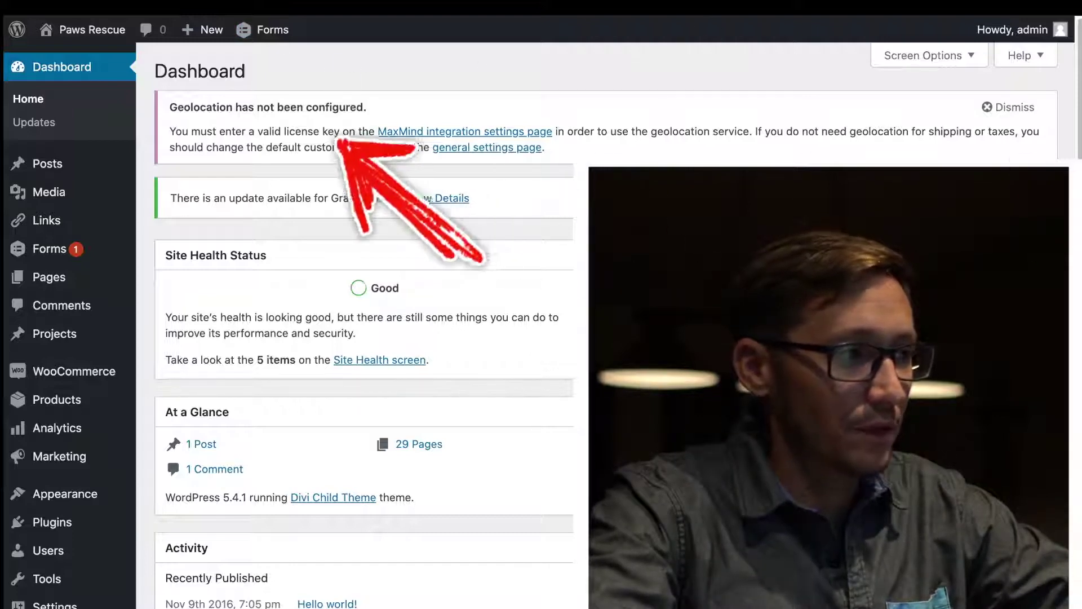
Visit the Paws Rescue home page from the site-name menu in the admin bar
mouse_move(60, 63)
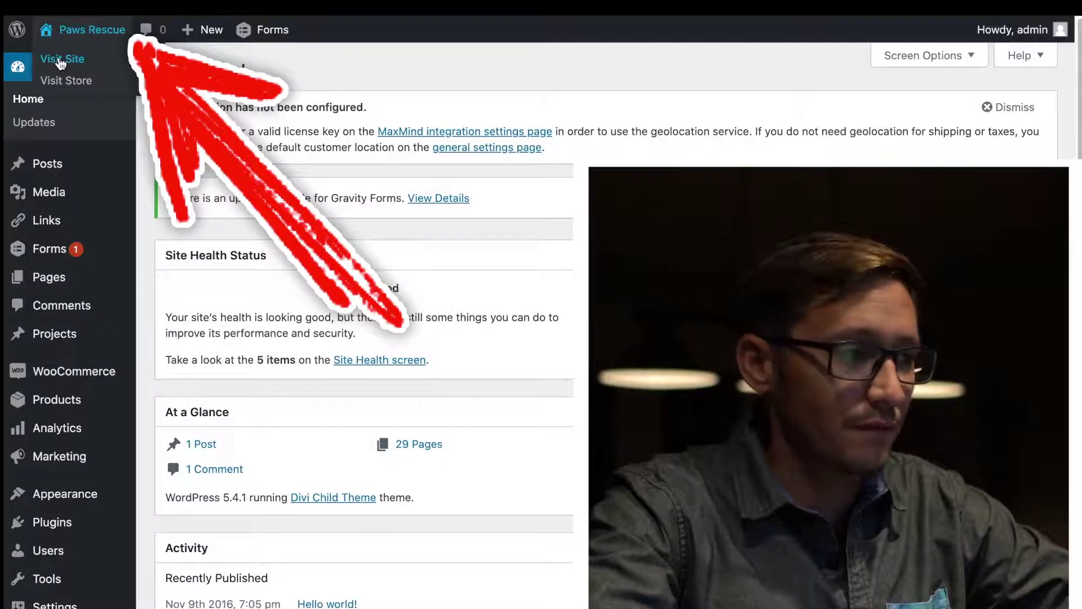
click(60, 60)
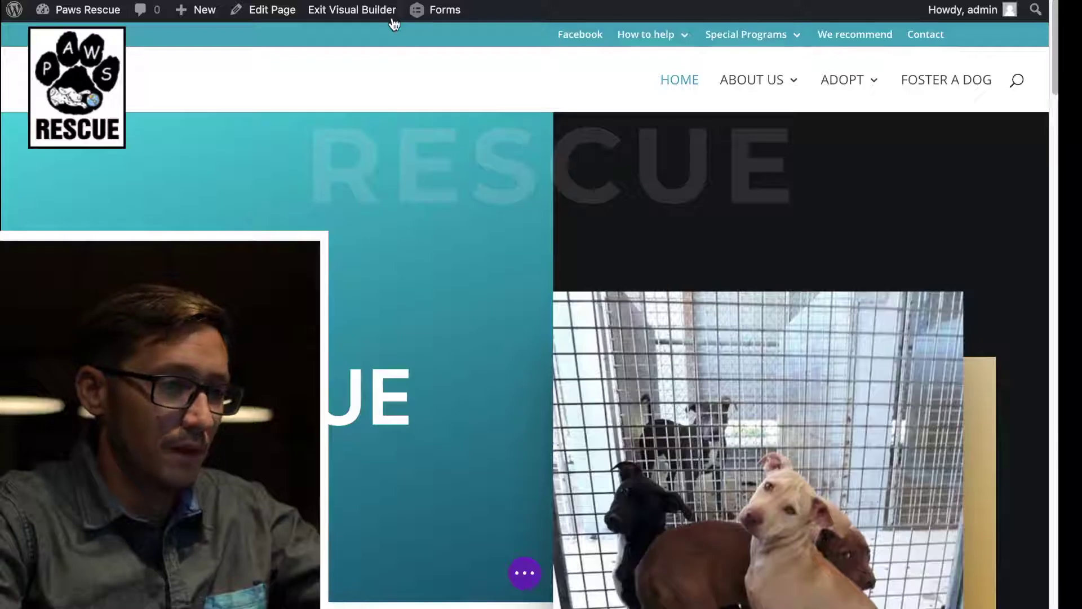
Scroll the home page to locate the hero section with the kennel dog photo
scroll(415, 169, down, 1)
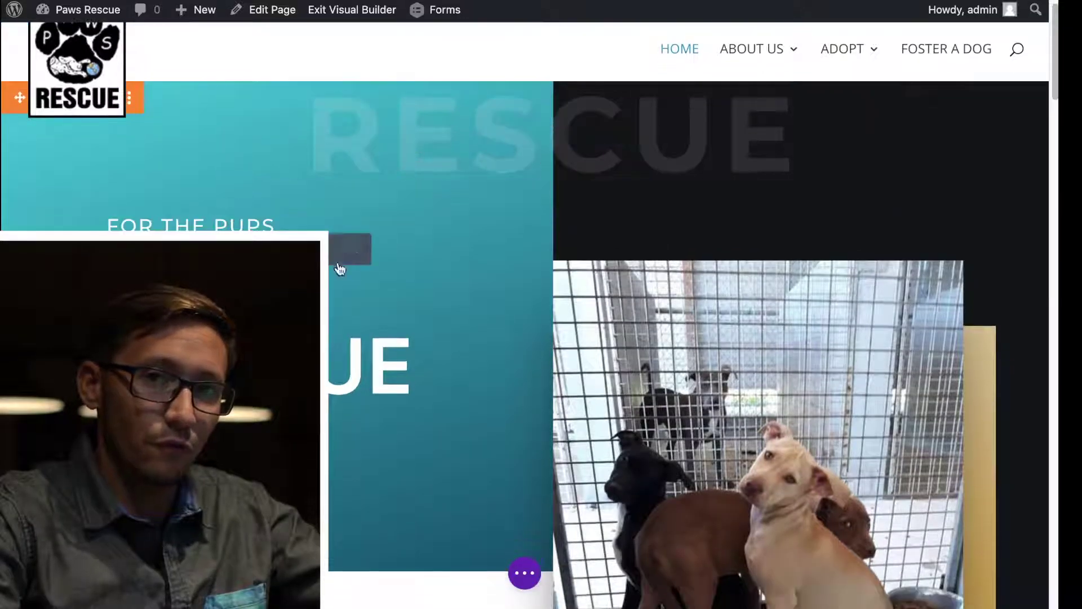
scroll(811, 275, down, 1)
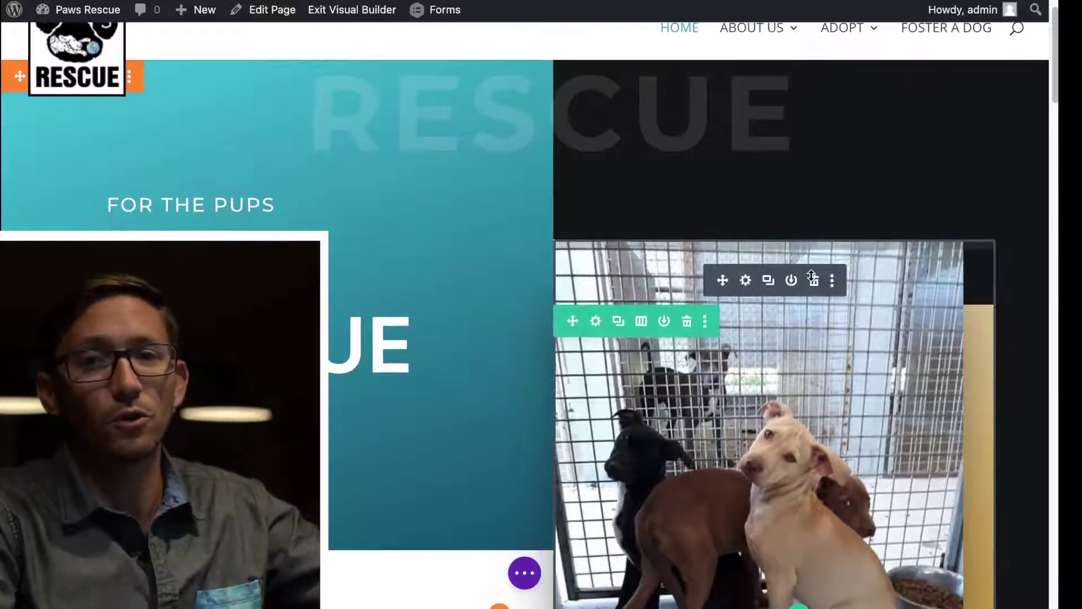
scroll(811, 276, down, 5)
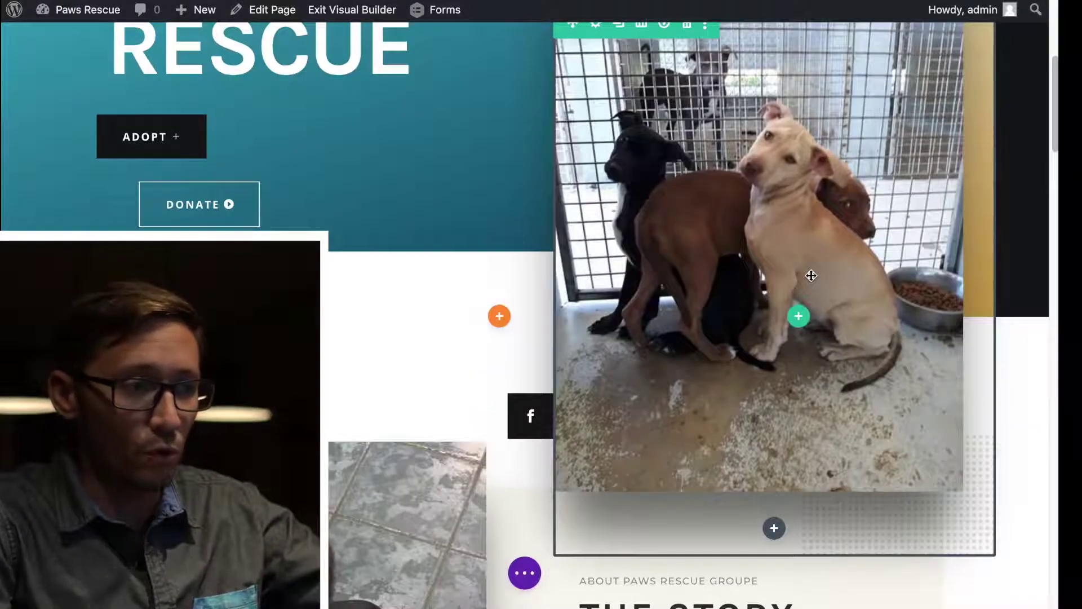
scroll(811, 276, up, 2)
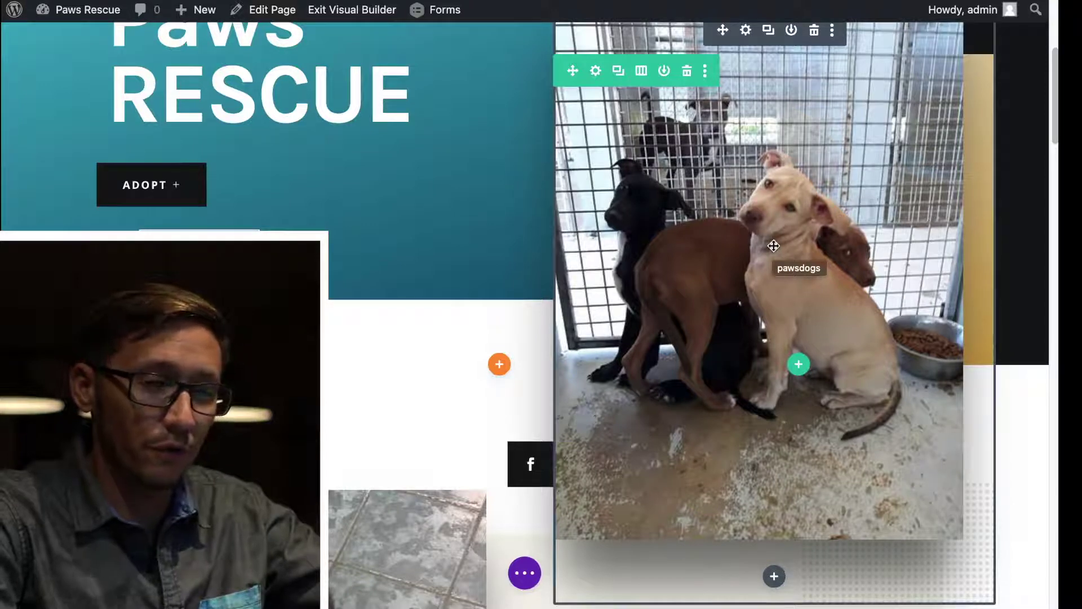
scroll(773, 245, up, 1)
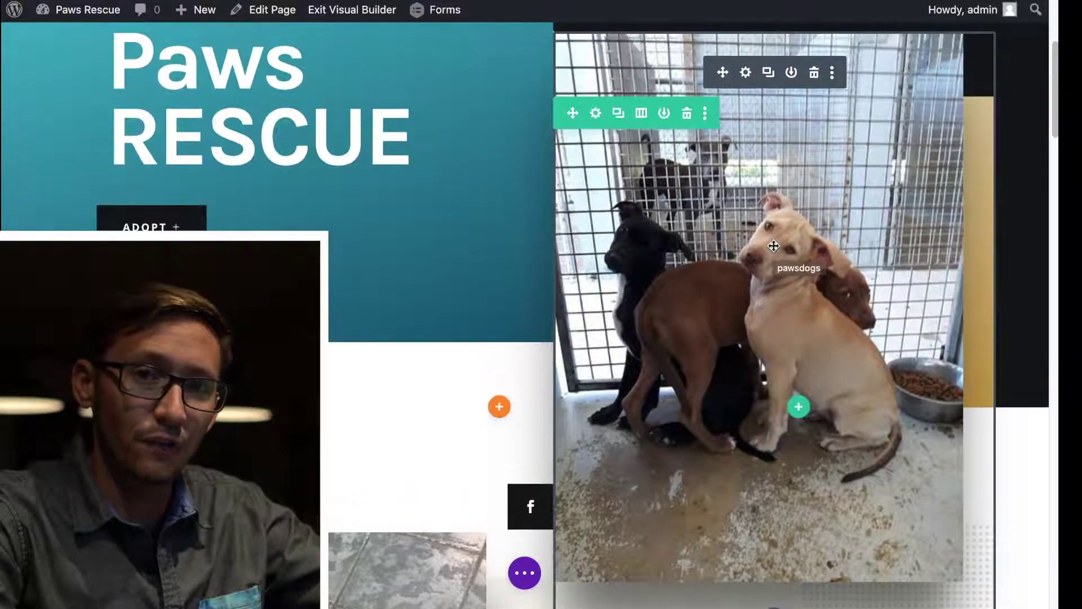
scroll(774, 246, up, 2)
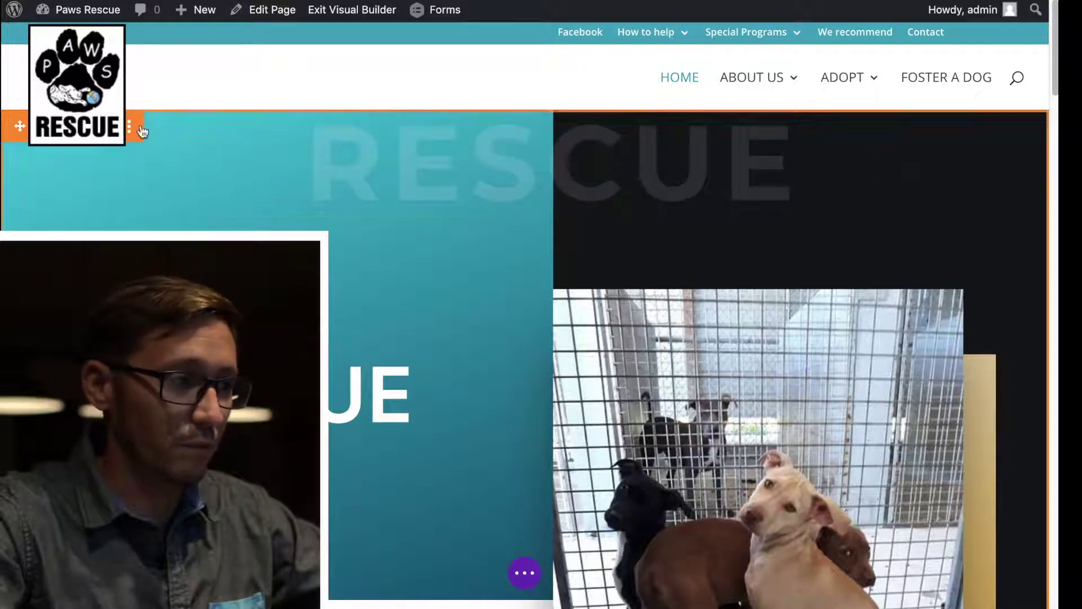
scroll(164, 126, down, 2)
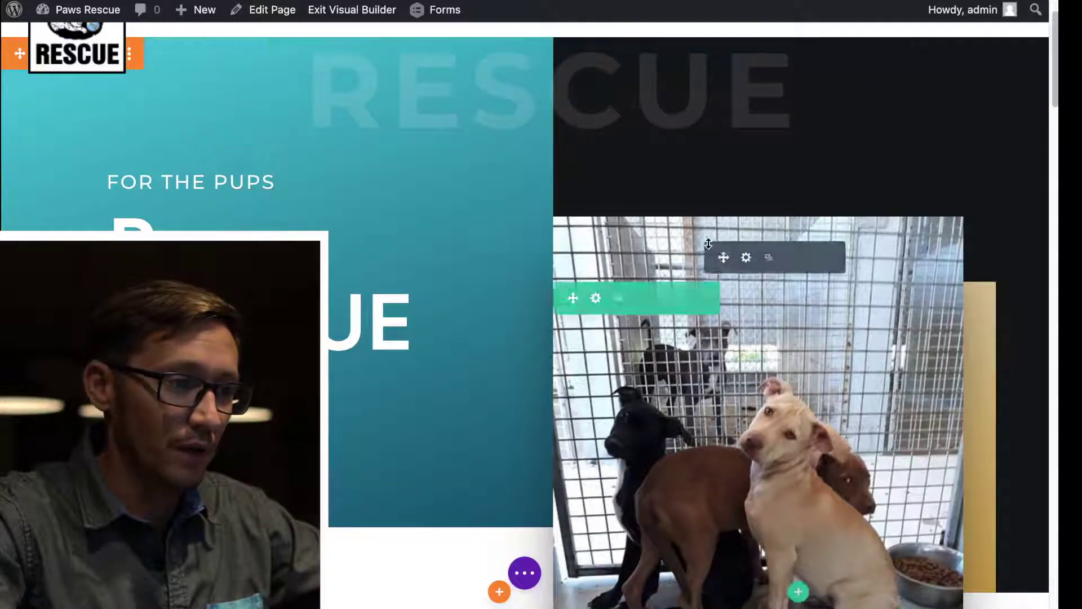
scroll(708, 264, down, 1)
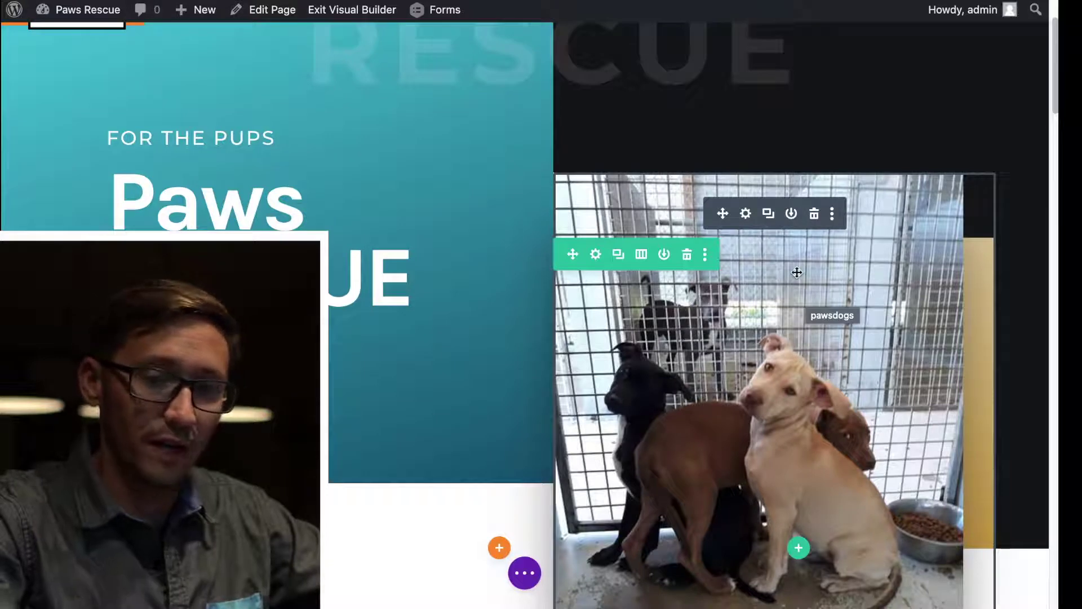
Open the dog photo module's Image Settings and bring up the Choose an Image library
click(746, 214)
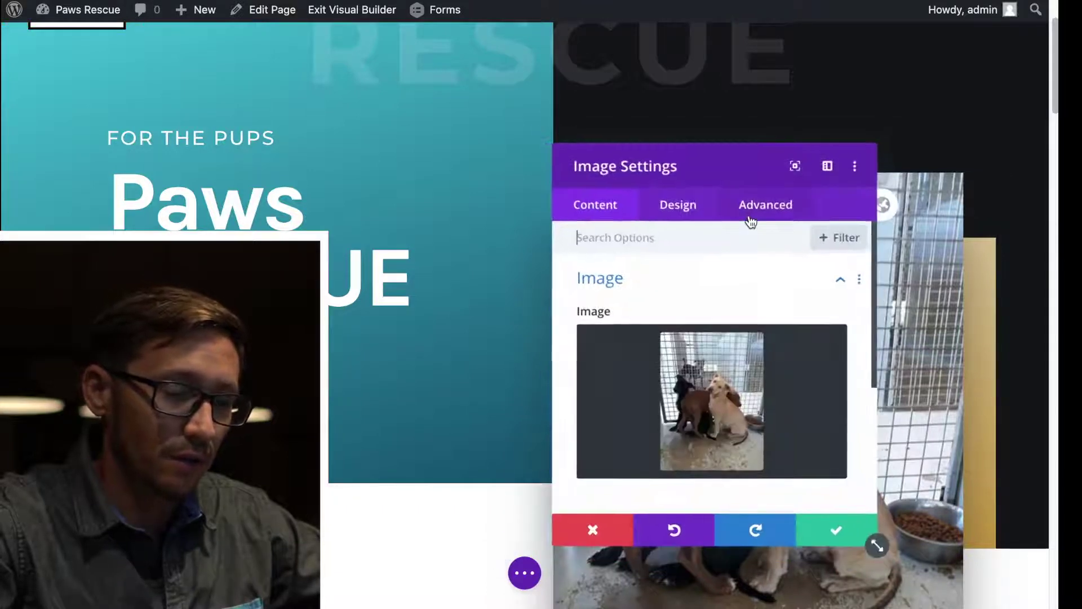
scroll(719, 349, down, 2)
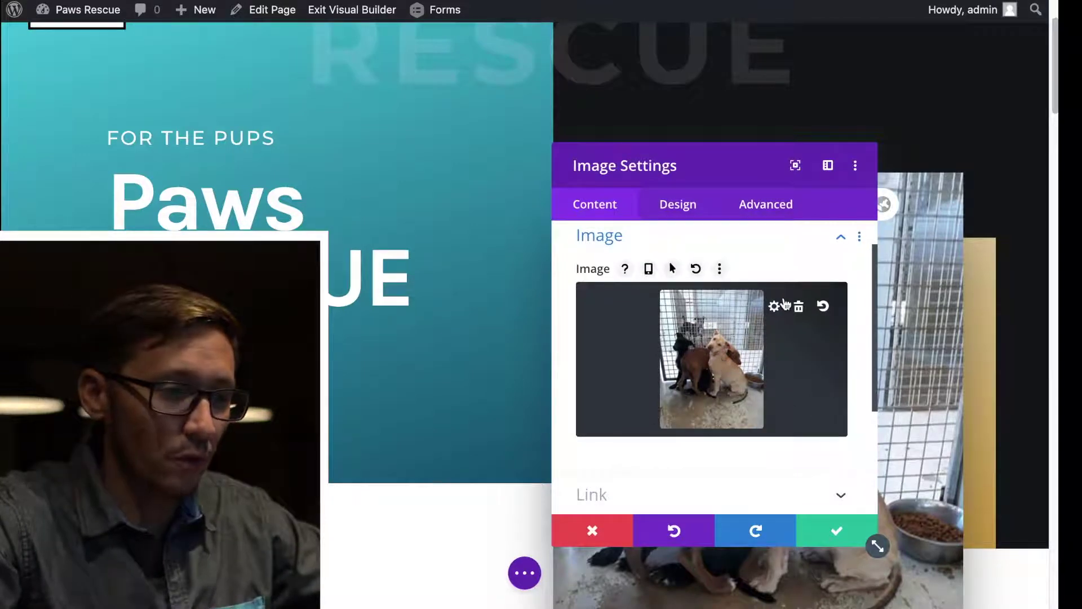
click(699, 341)
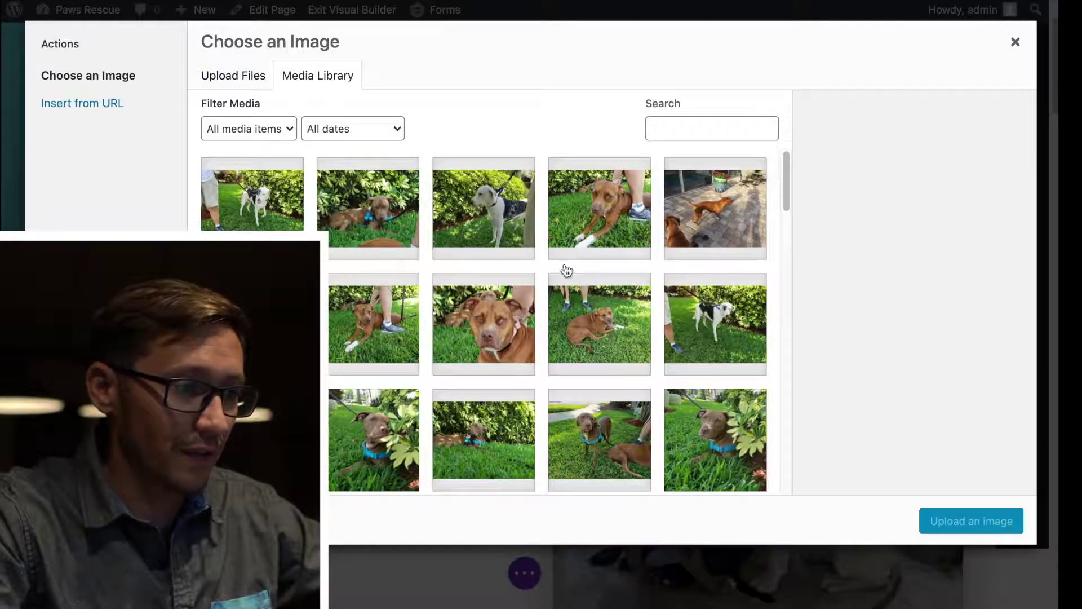
Upload tree-structure.jpg from the computer to the media library
scroll(601, 276, down, 3)
click(597, 349)
scroll(727, 393, down, 2)
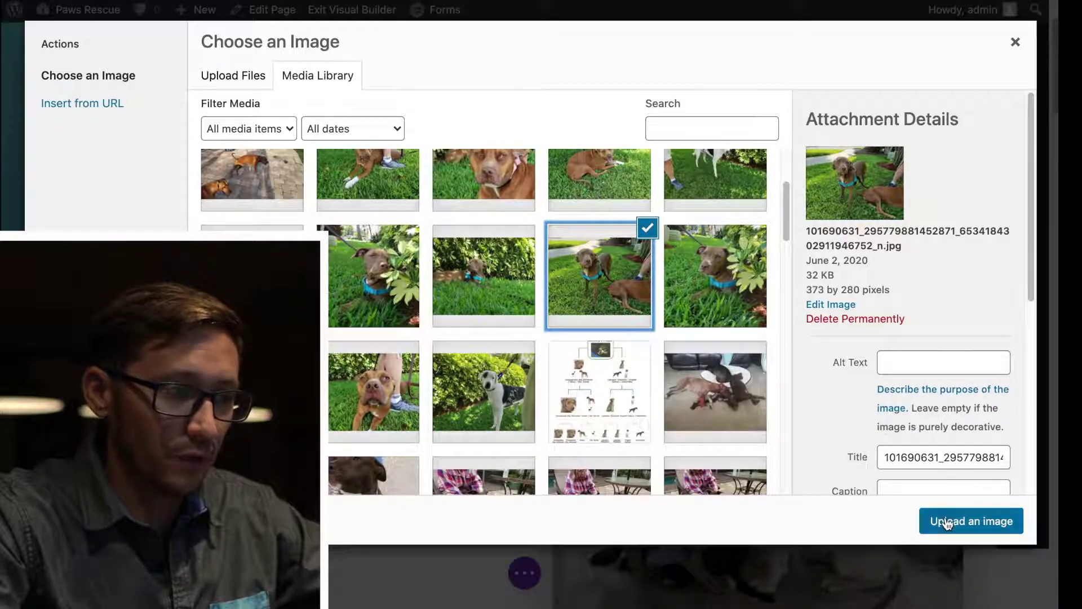
click(227, 83)
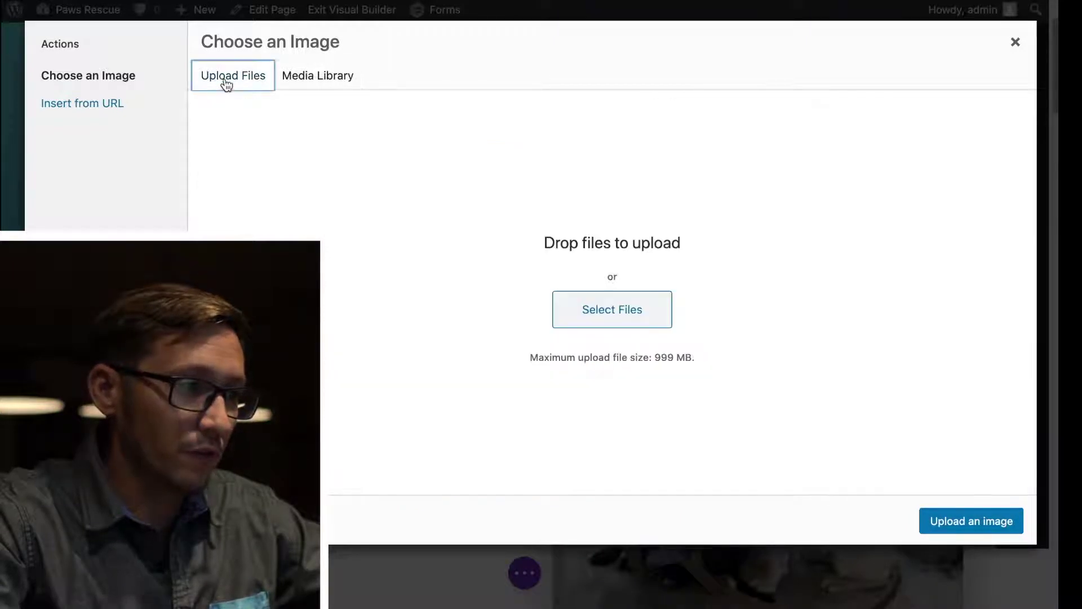
click(612, 309)
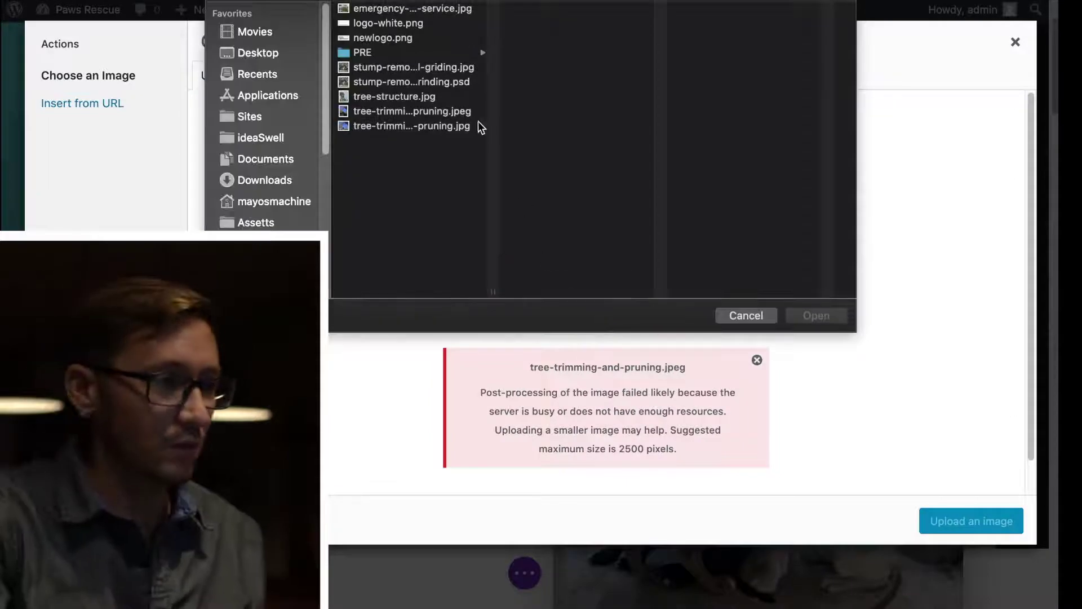
click(411, 97)
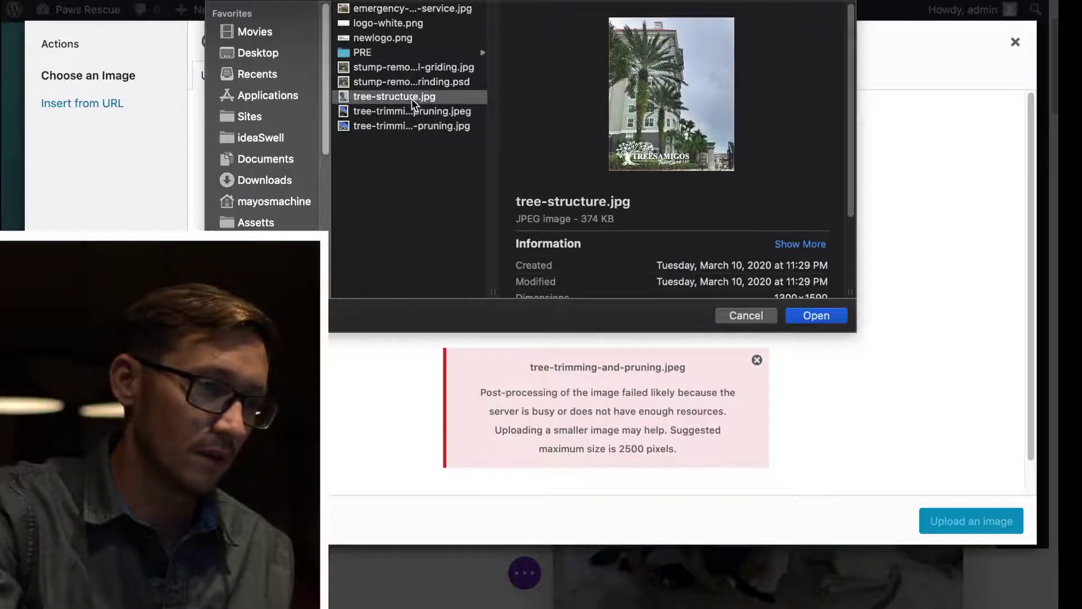
double_click(411, 99)
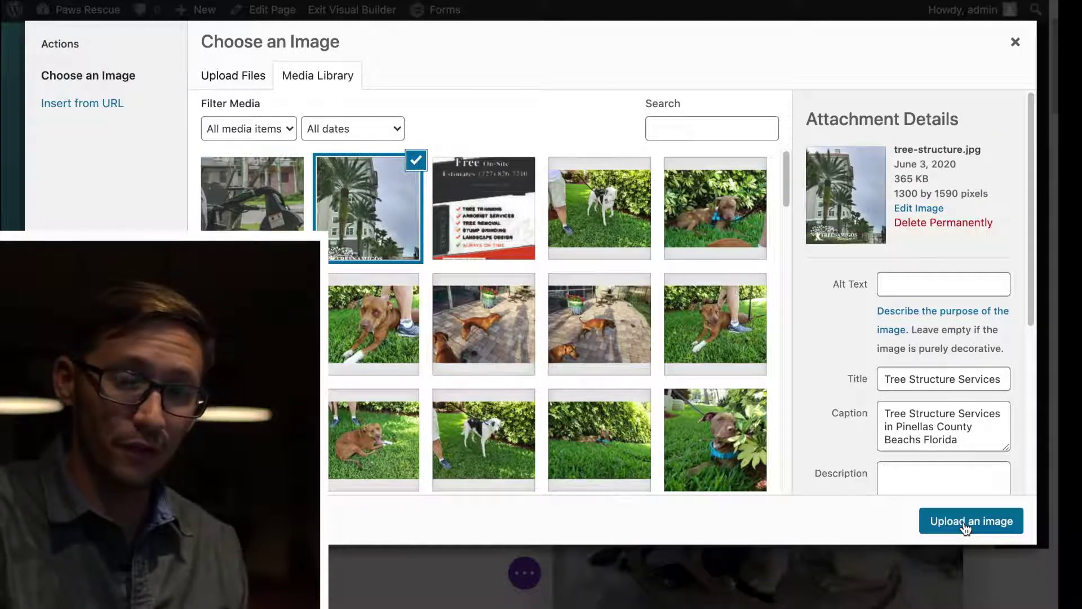
Insert the uploaded tree-structure.jpg image into the hero image module
click(917, 282)
click(806, 300)
scroll(807, 301, down, 2)
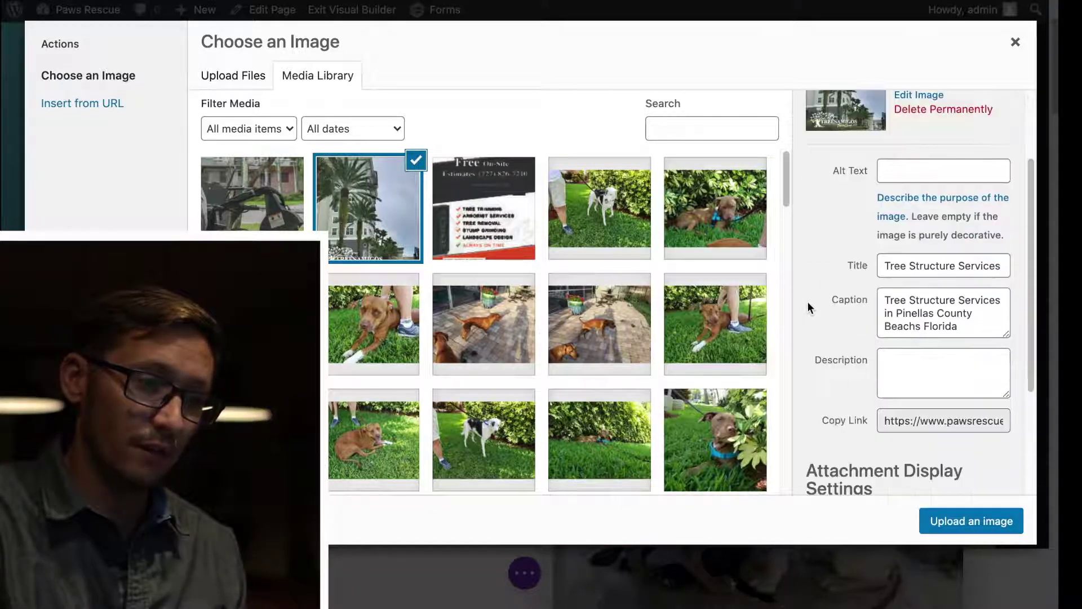
click(931, 527)
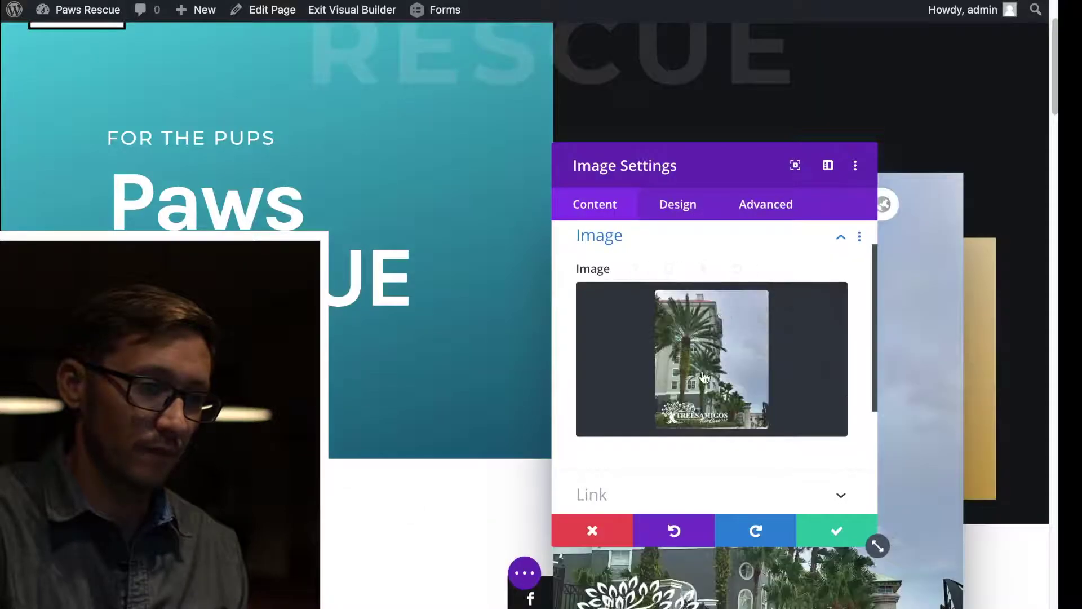
Save tree-structure.jpg as the hero image and expand the page-wide builder settings bar
drag(741, 164, 382, 45)
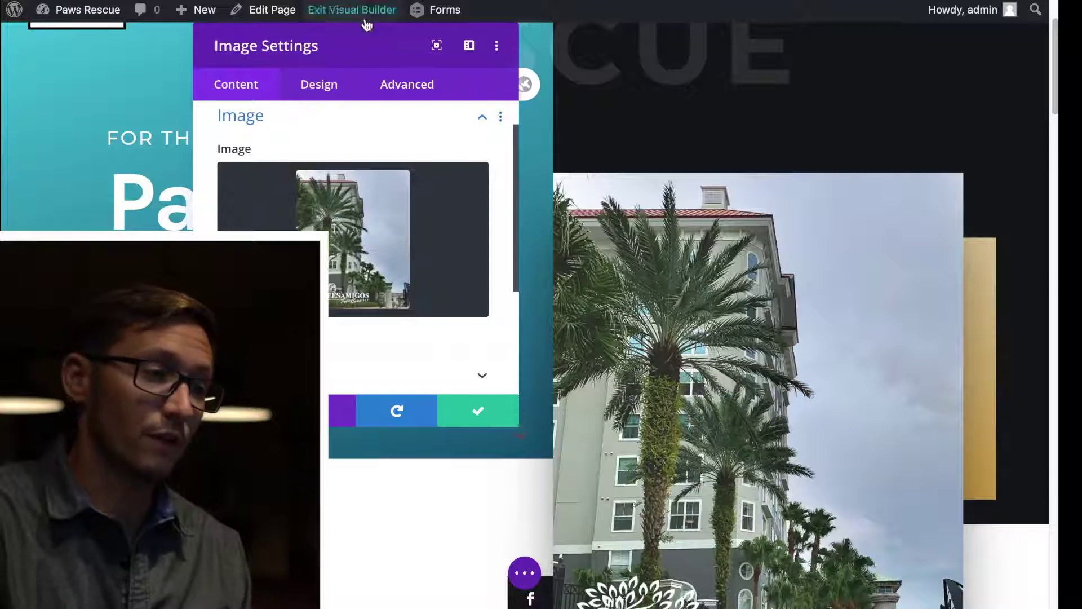
click(478, 411)
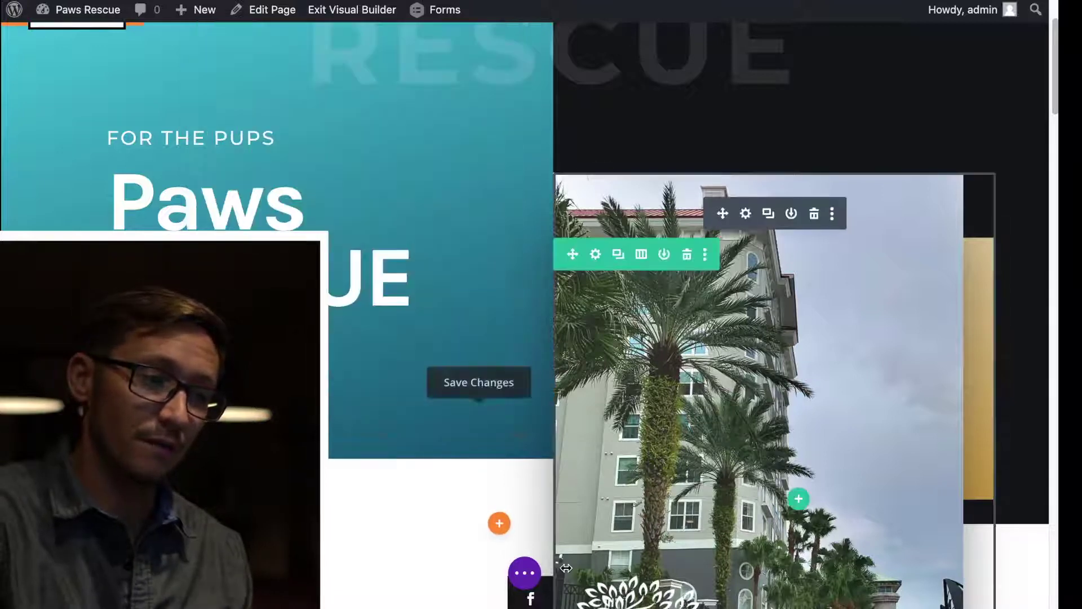
click(524, 575)
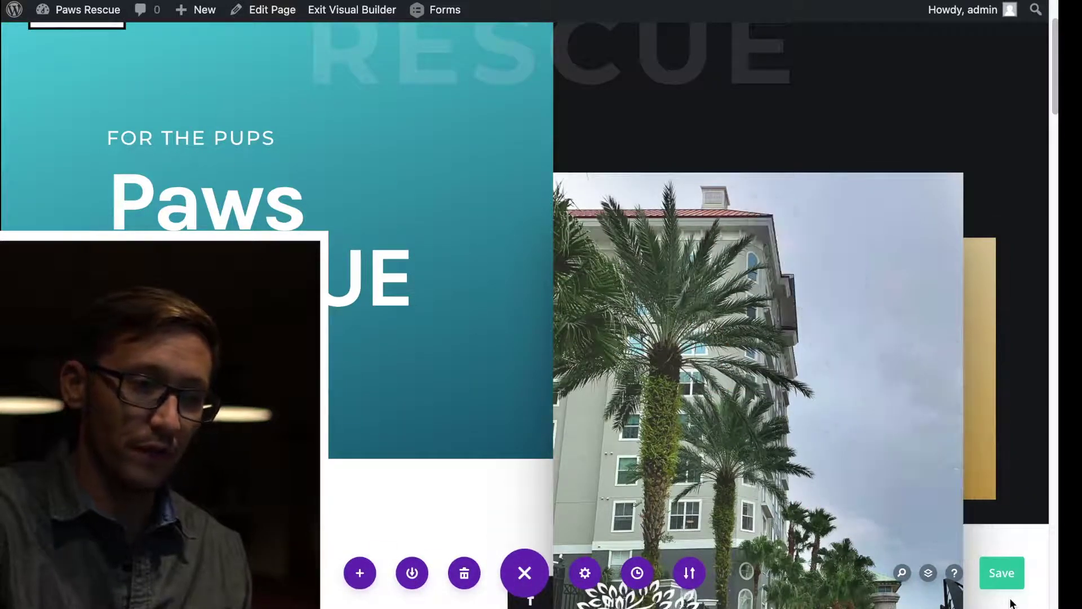
scroll(816, 454, down, 4)
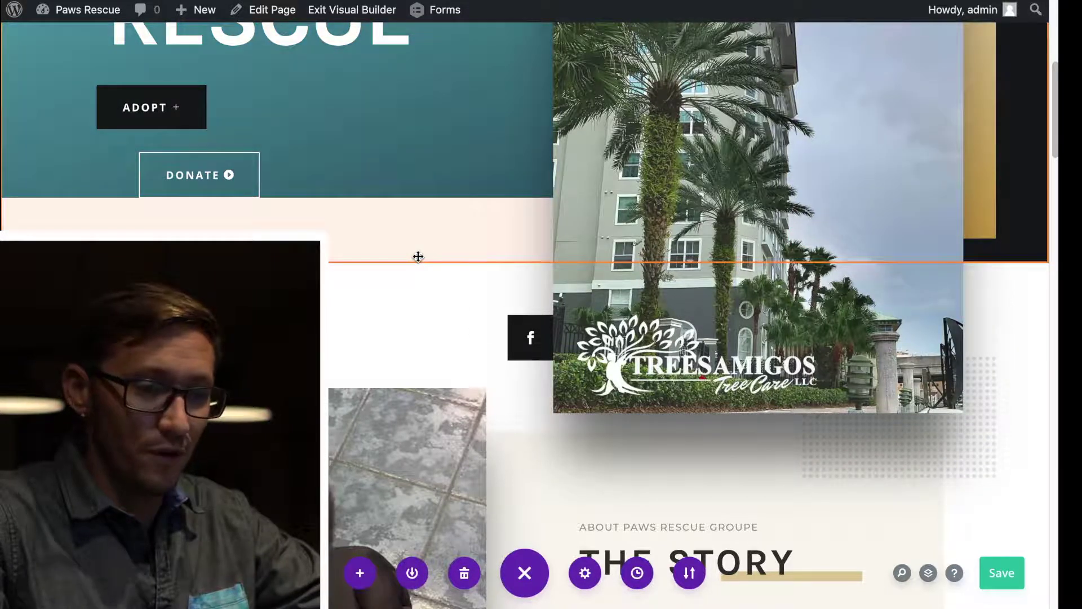
scroll(579, 306, up, 4)
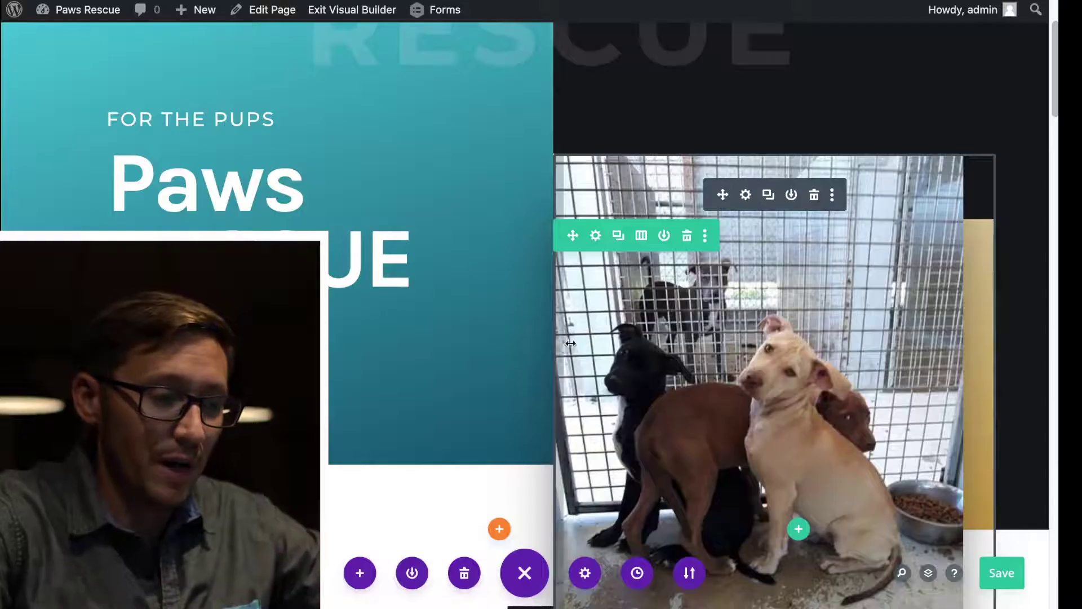
Give The Story text module a white-dog-on-grass background image and close its settings
scroll(563, 289, down, 4)
scroll(563, 289, down, 20)
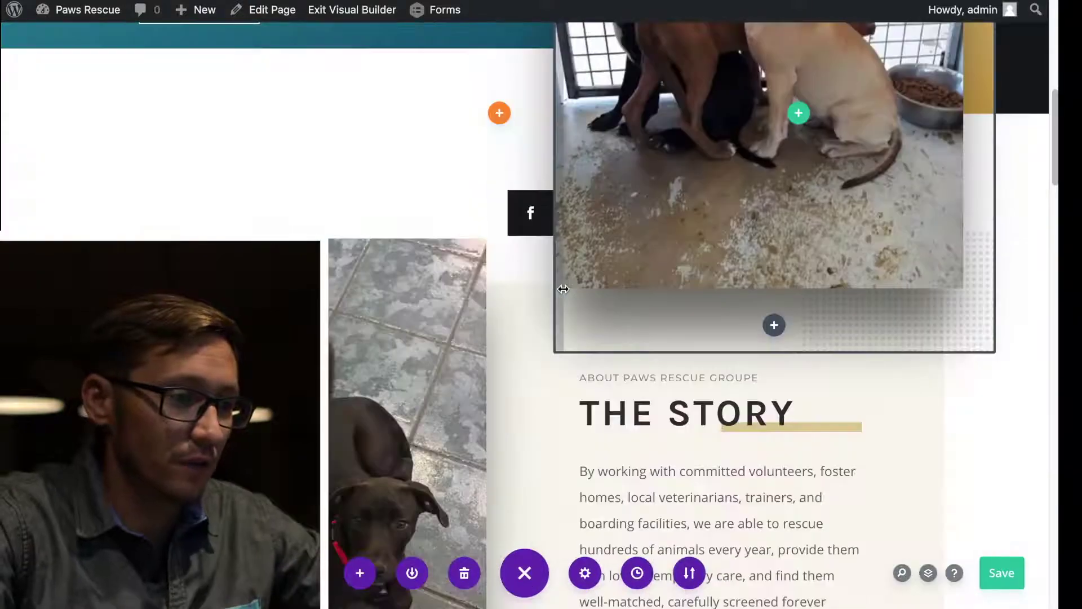
scroll(563, 289, down, 10)
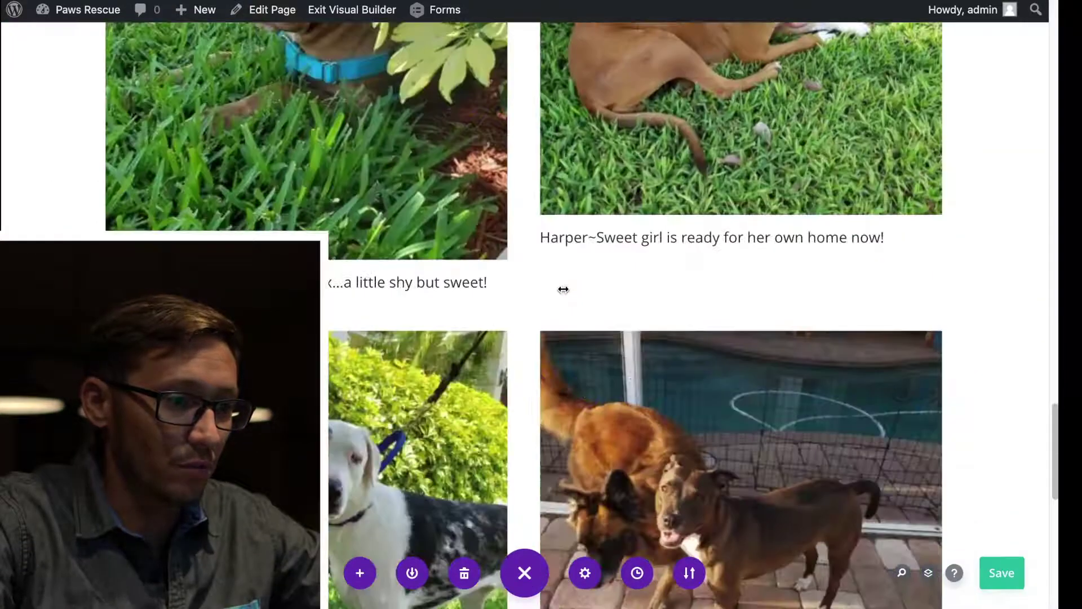
scroll(553, 298, up, 20)
scroll(553, 297, up, 3)
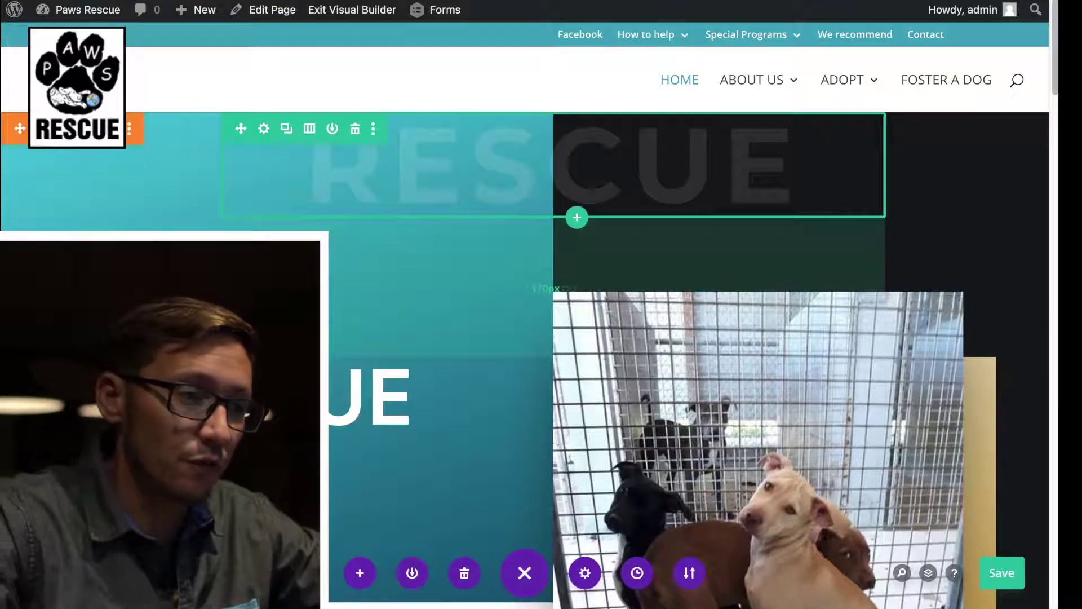
scroll(364, 321, down, 10)
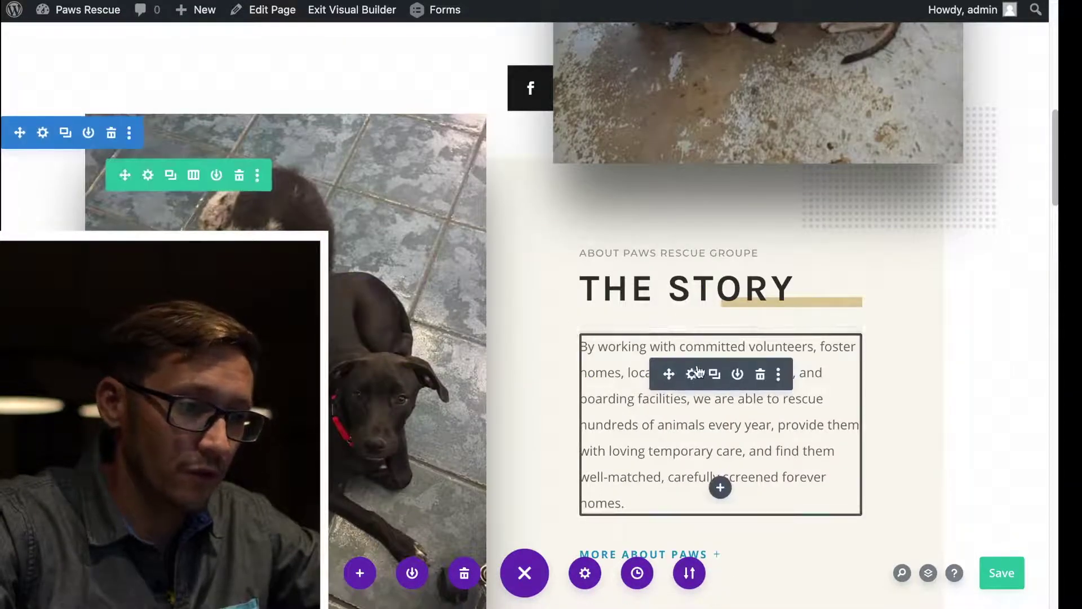
click(692, 375)
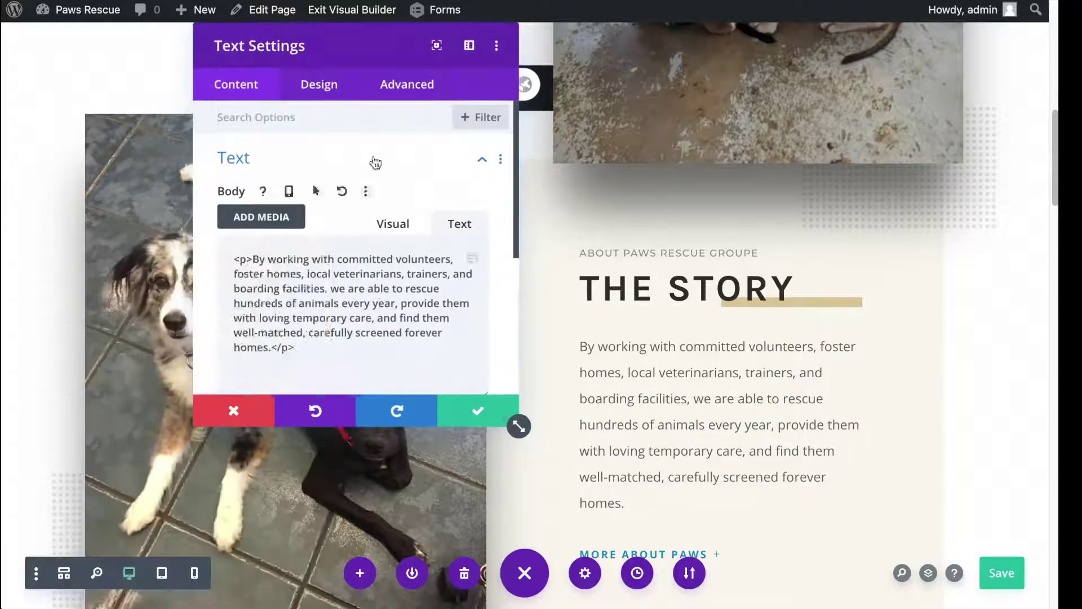
scroll(423, 225, down, 5)
click(478, 410)
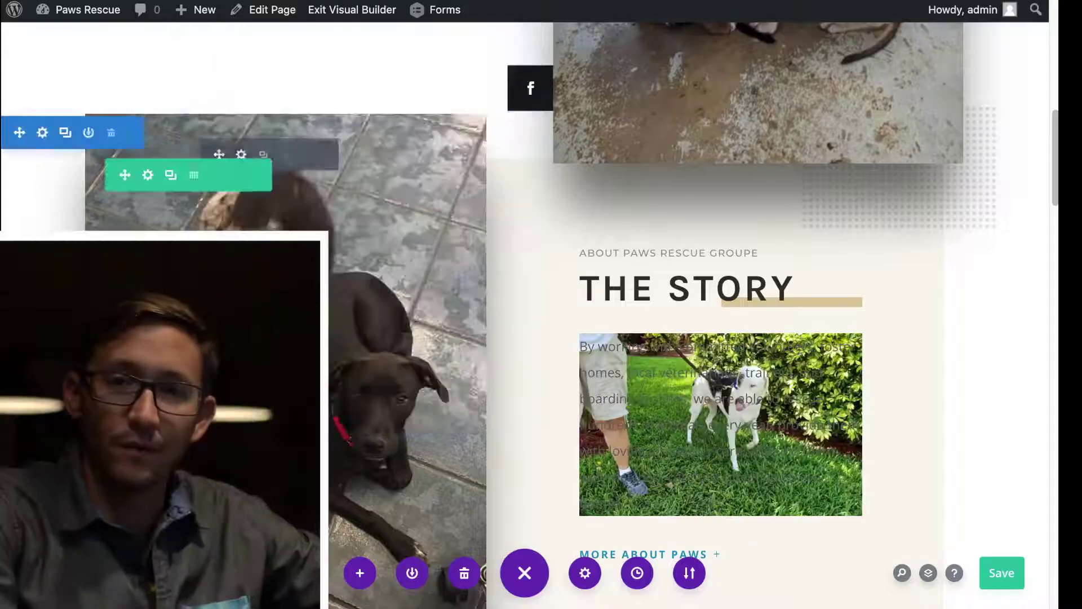
scroll(513, 374, down, 1)
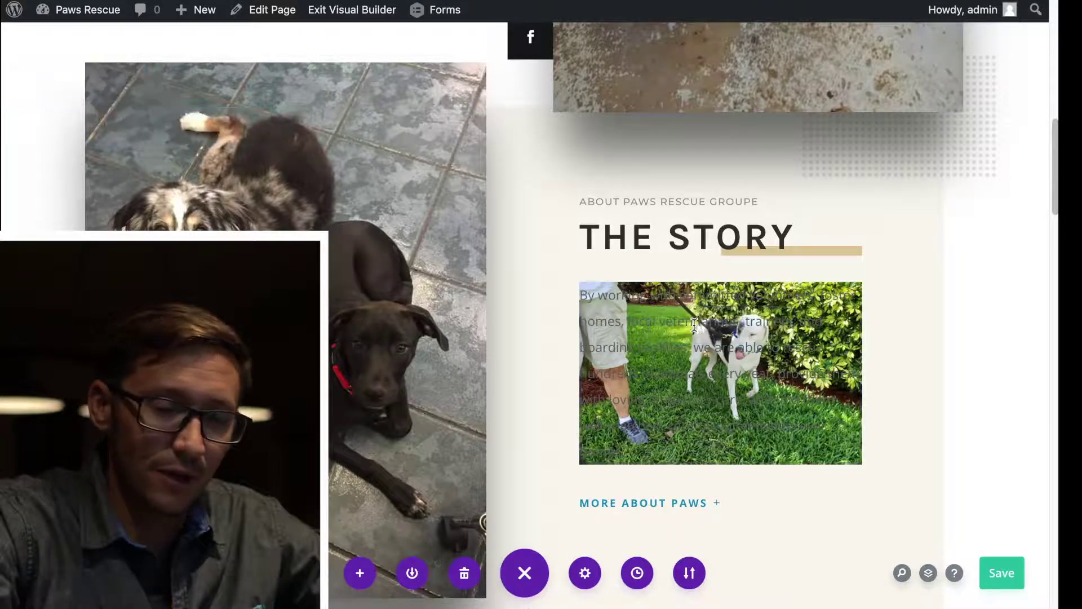
Reopen The Story text settings and try the gradient and solid colour backgrounds before returning to the image option
click(692, 323)
scroll(368, 205, down, 5)
scroll(368, 205, down, 2)
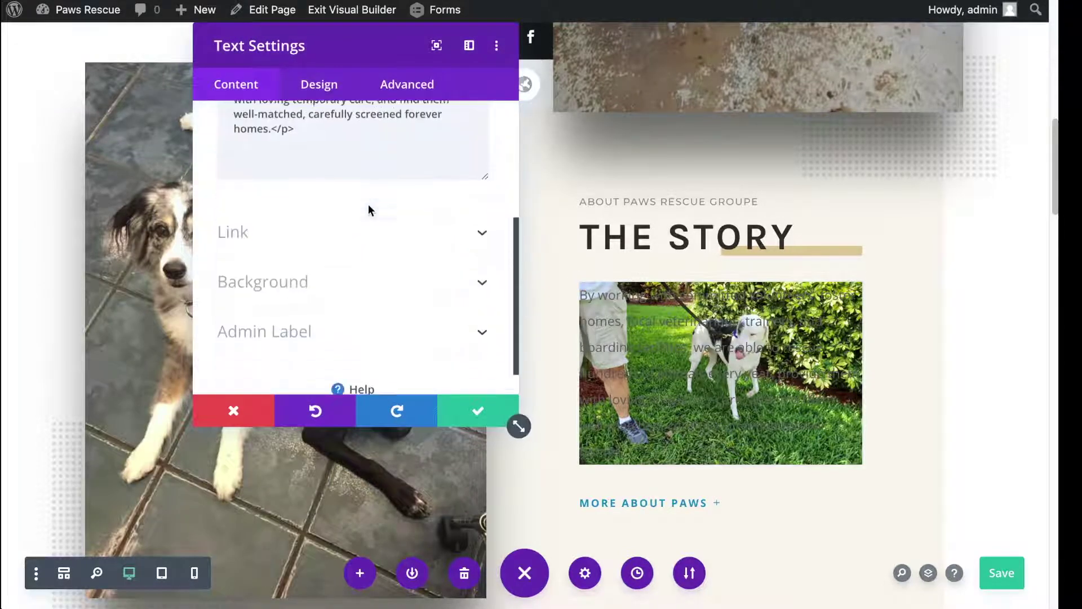
click(399, 290)
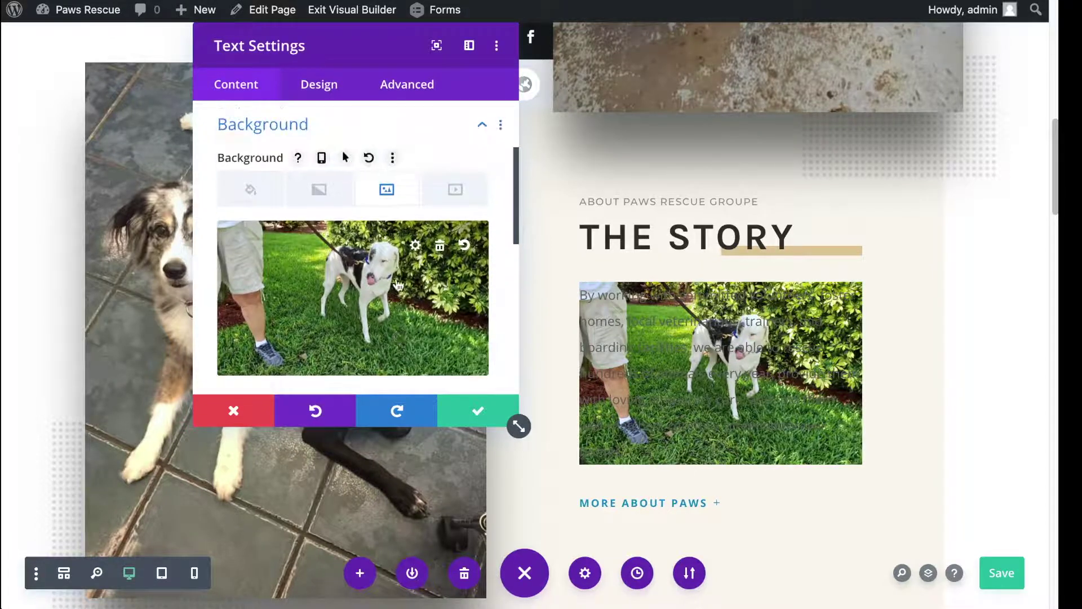
click(344, 192)
click(258, 193)
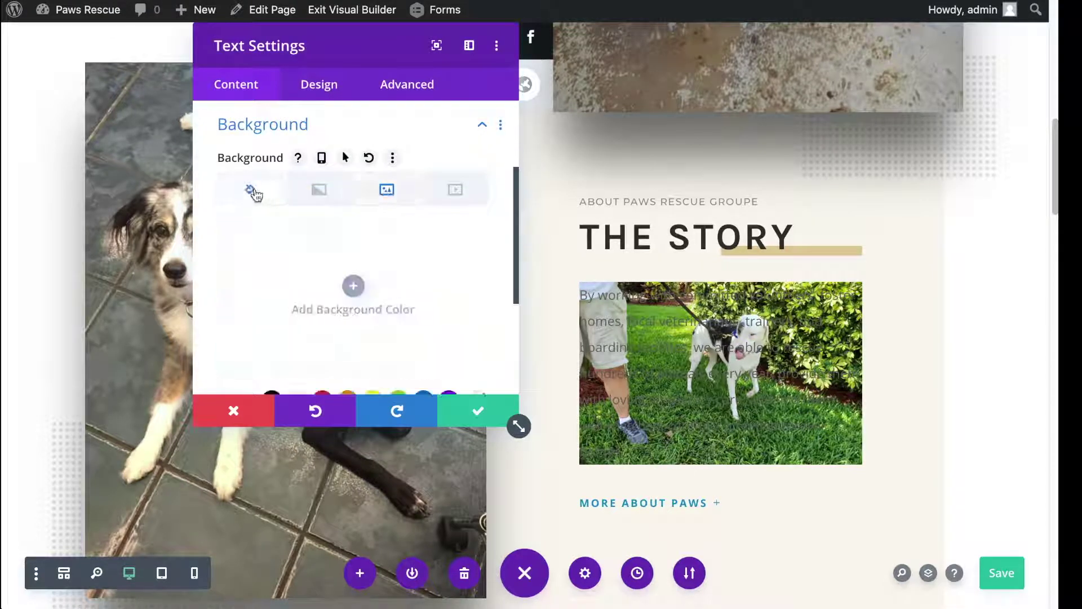
click(387, 190)
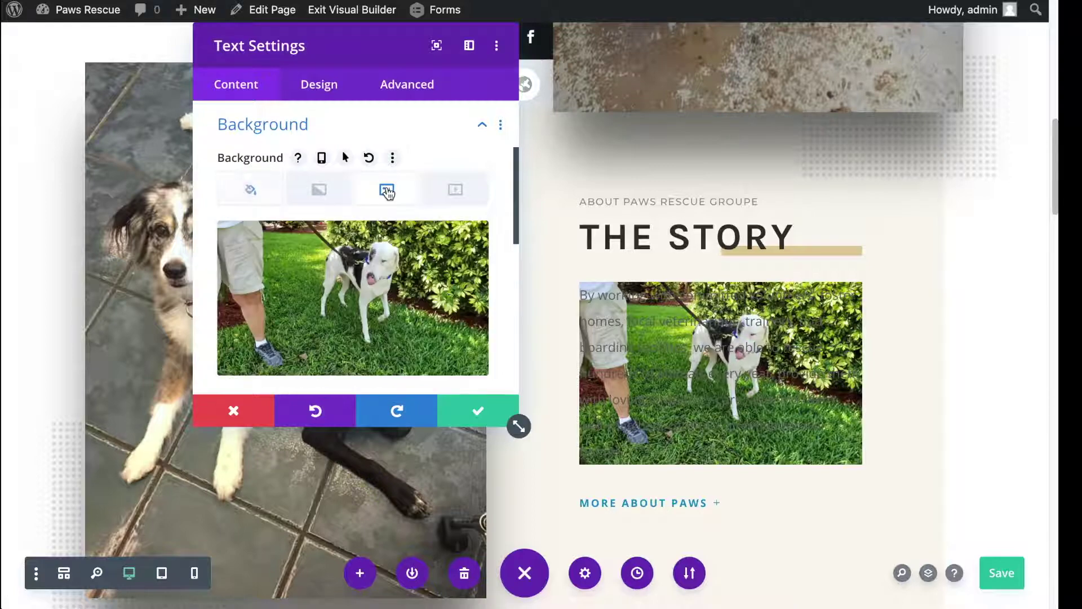
Delete the dog background image from The Story text without choosing a new one
mouse_move(406, 237)
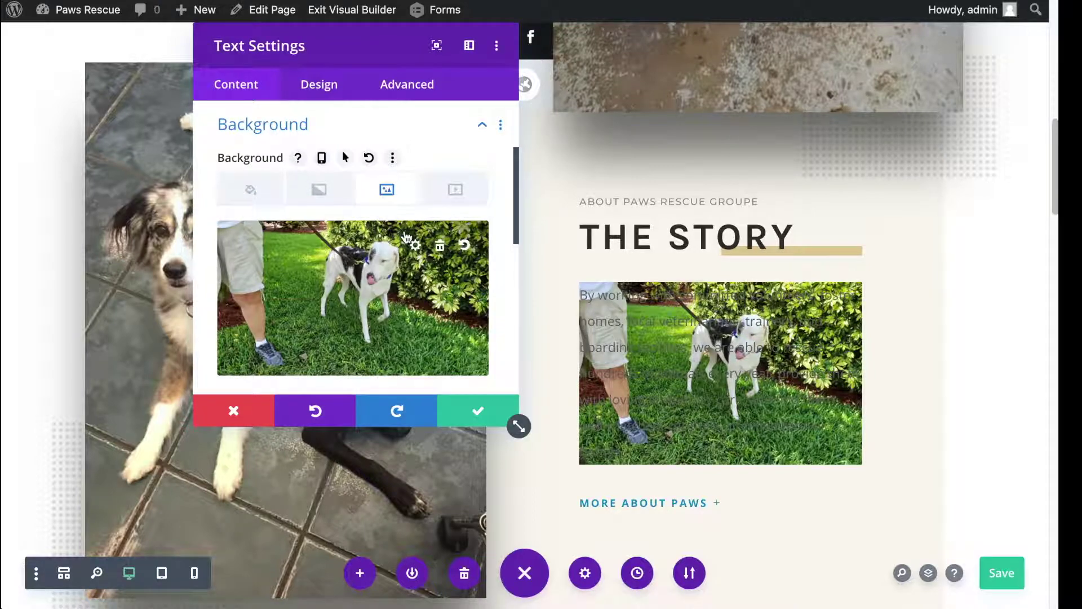
click(348, 304)
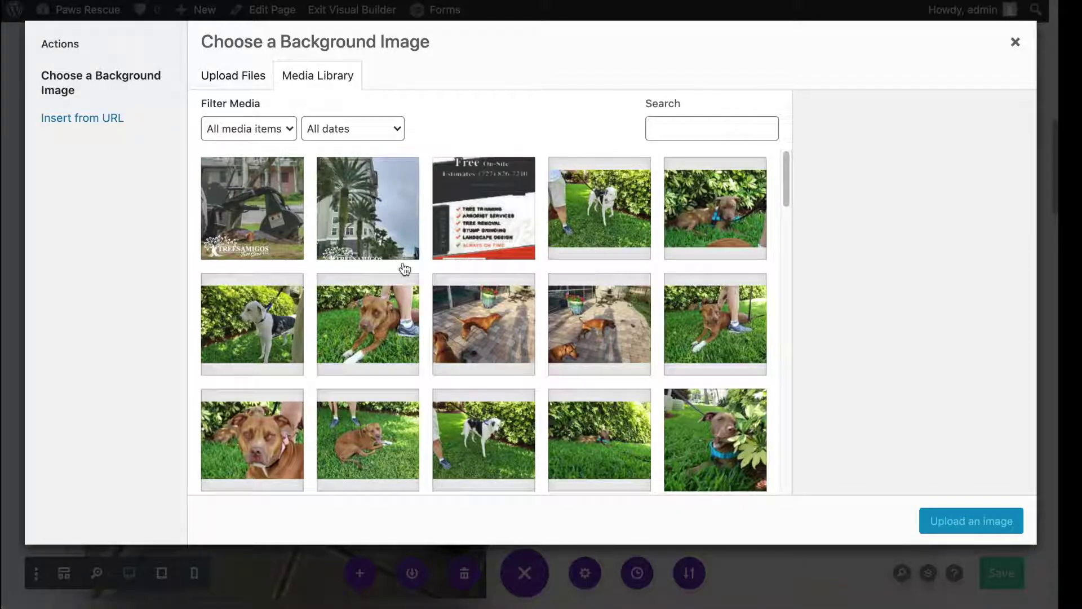
click(1015, 42)
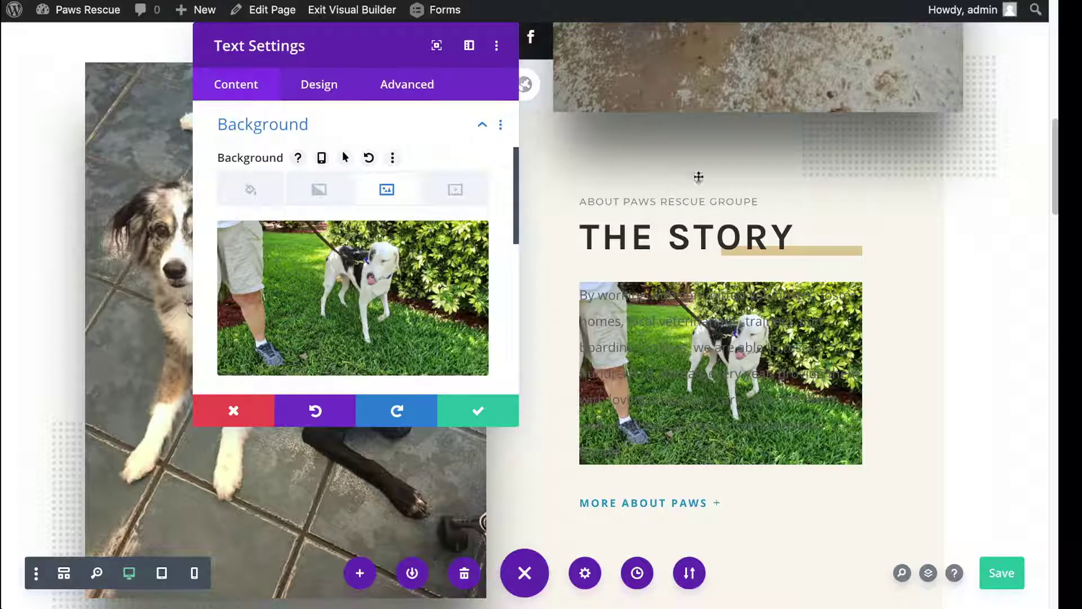
mouse_move(420, 268)
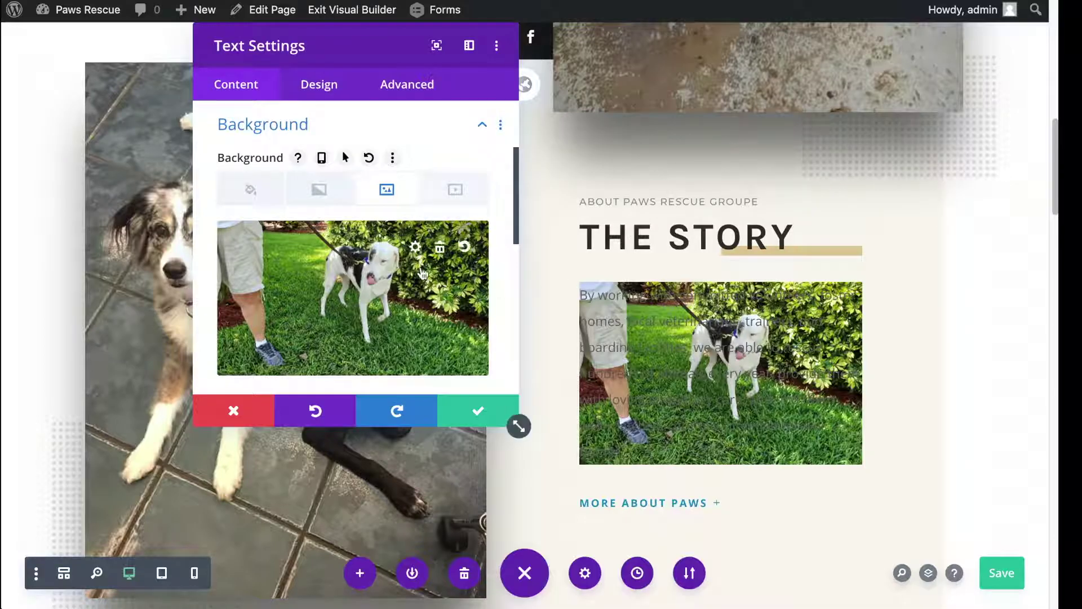
click(440, 246)
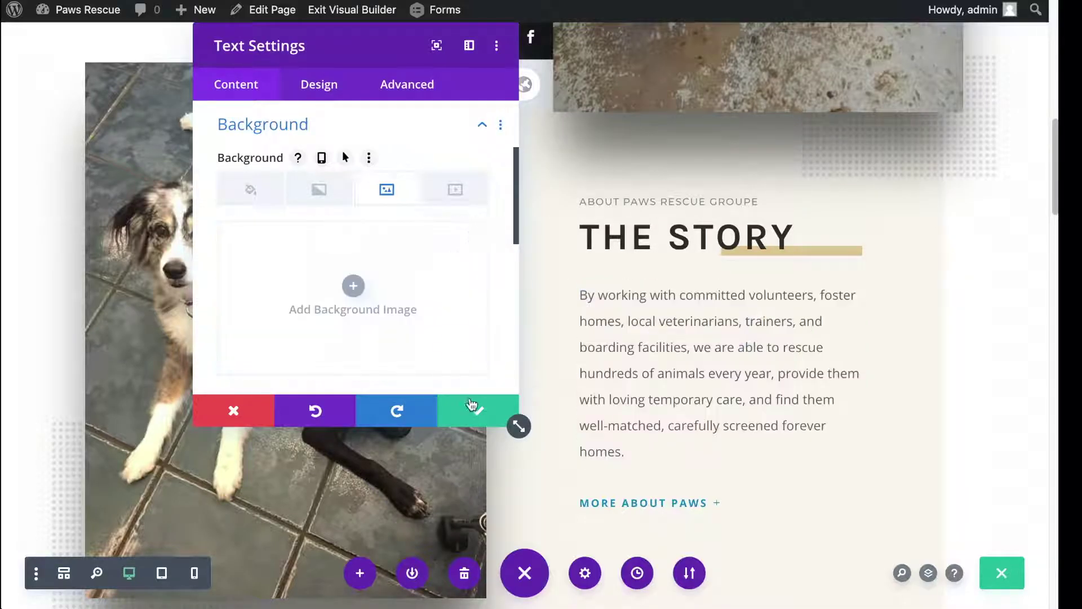